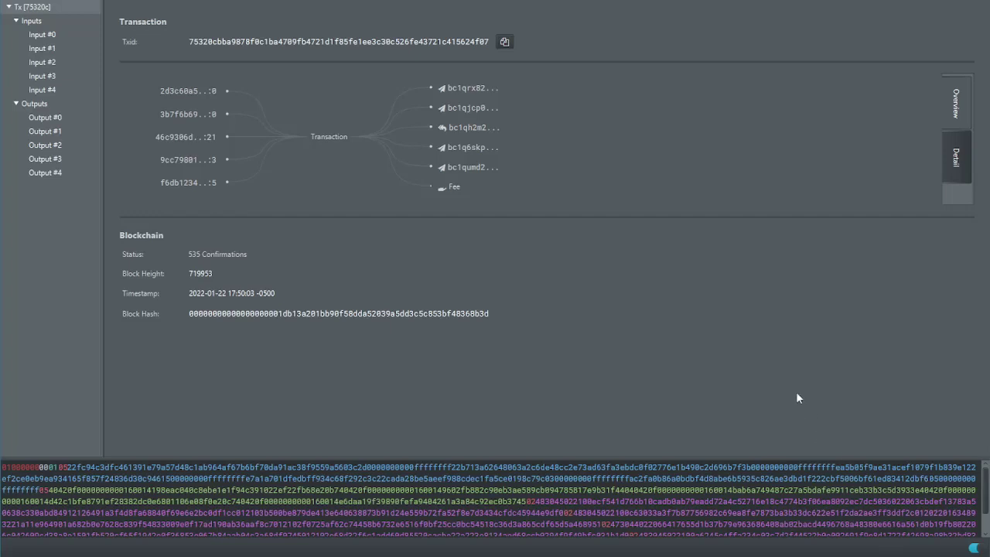
- Examine the amounts, source transactions and addresses of the five inputs in the transaction diagram
mouse_move(205, 94)
mouse_move(197, 92)
mouse_move(210, 184)
mouse_move(202, 165)
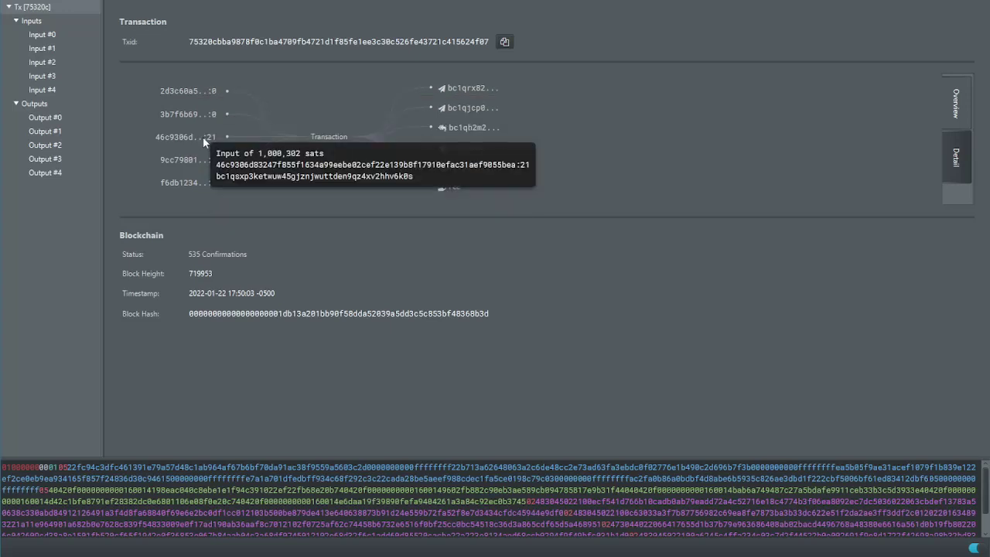
mouse_move(204, 117)
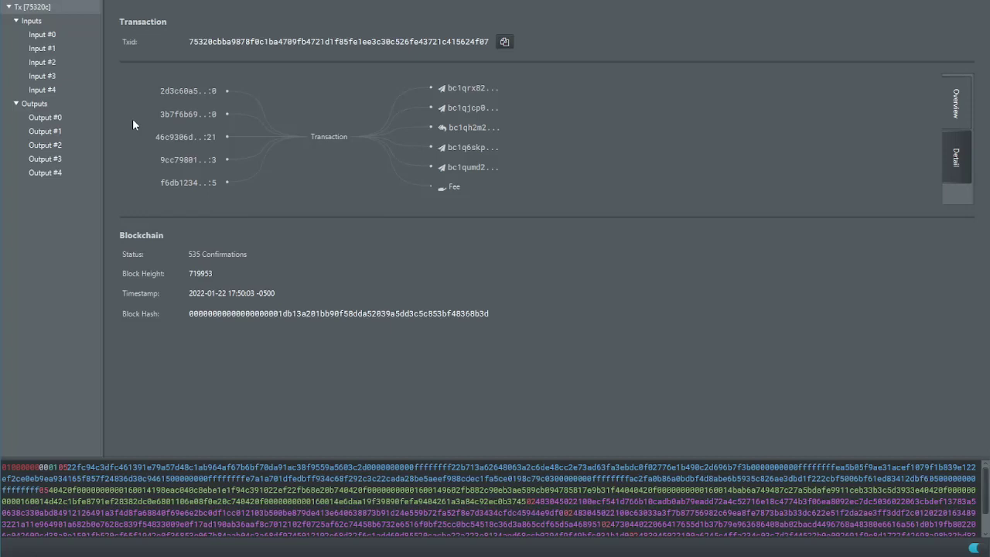
mouse_move(177, 114)
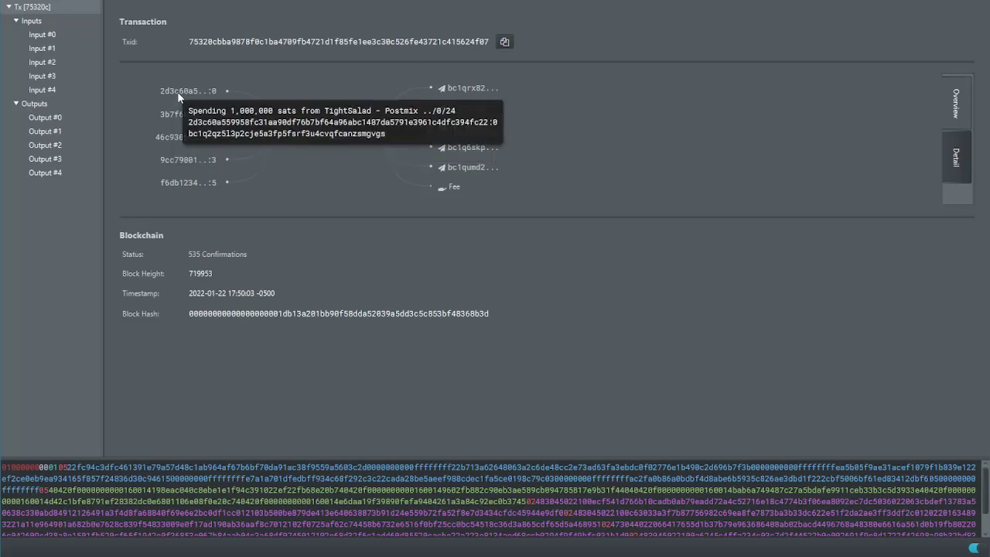
mouse_move(176, 157)
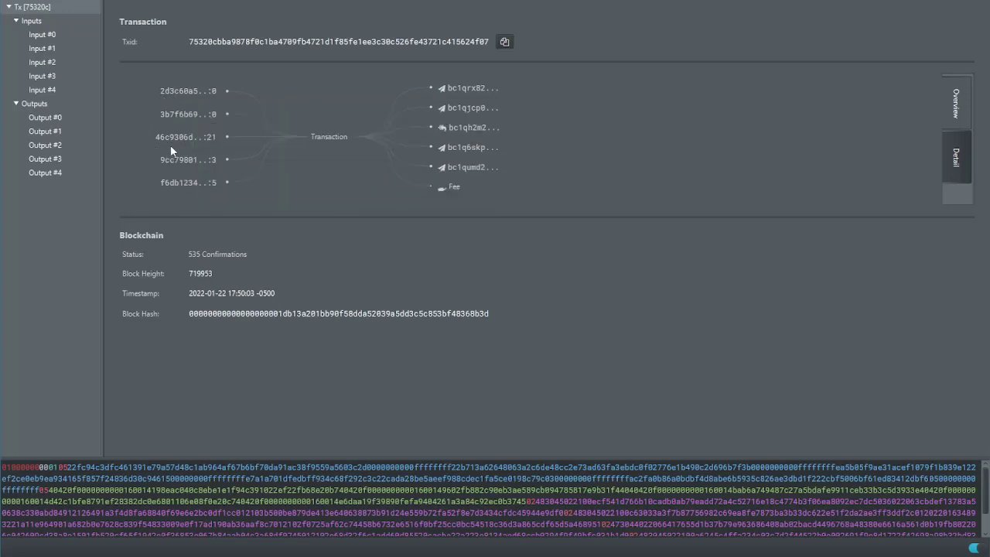
mouse_move(173, 140)
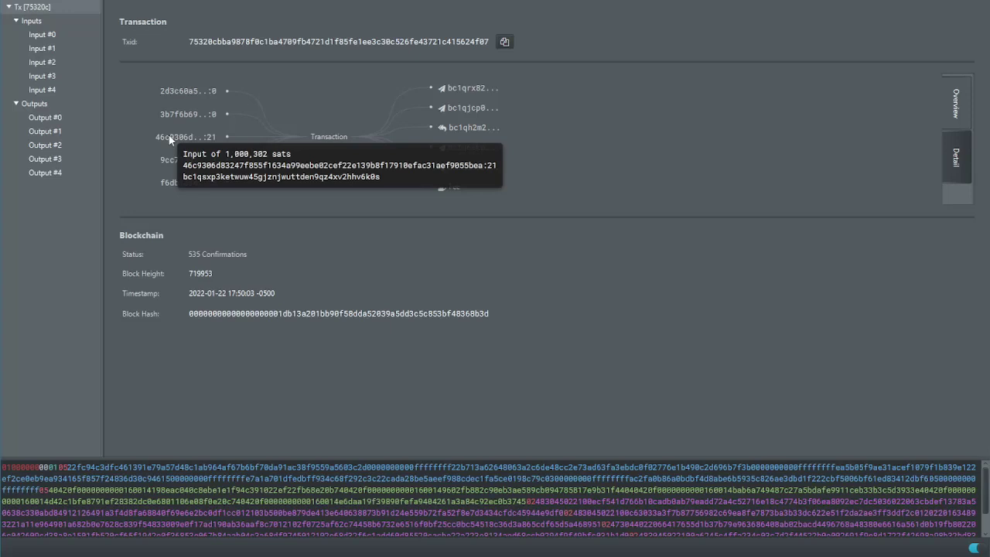
mouse_move(176, 183)
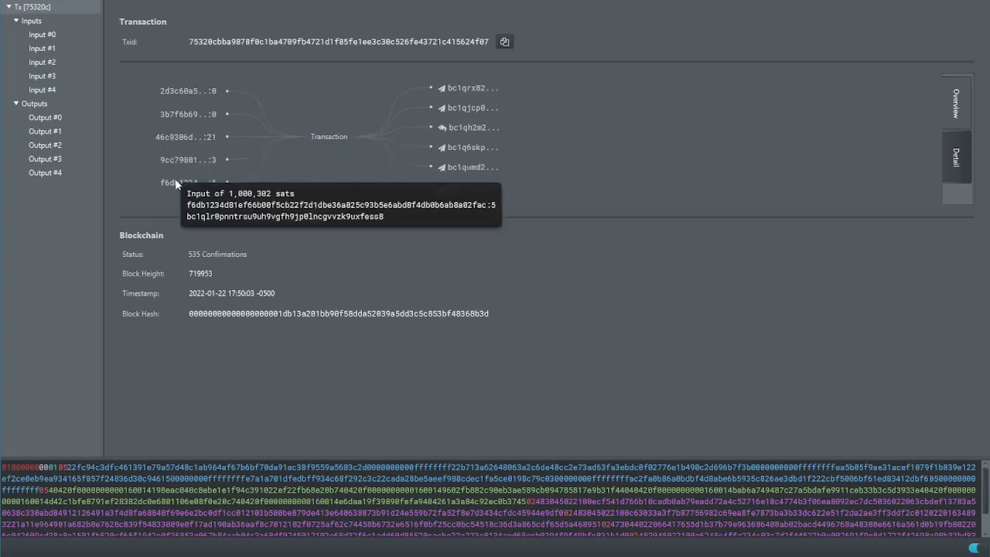
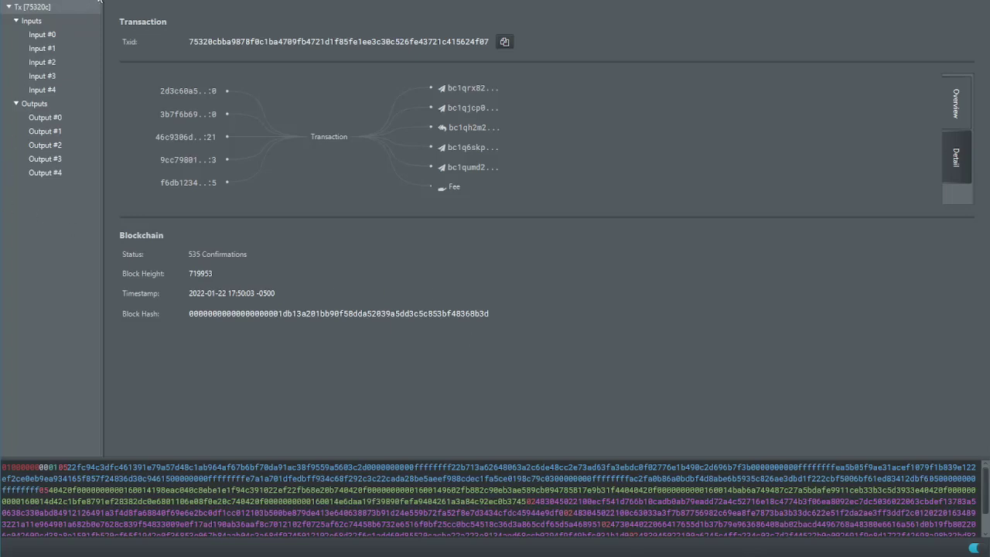
- Open the Mix To settings from the Postmix wallet's UTXOs and review the available mix-to wallets
click(99, 2)
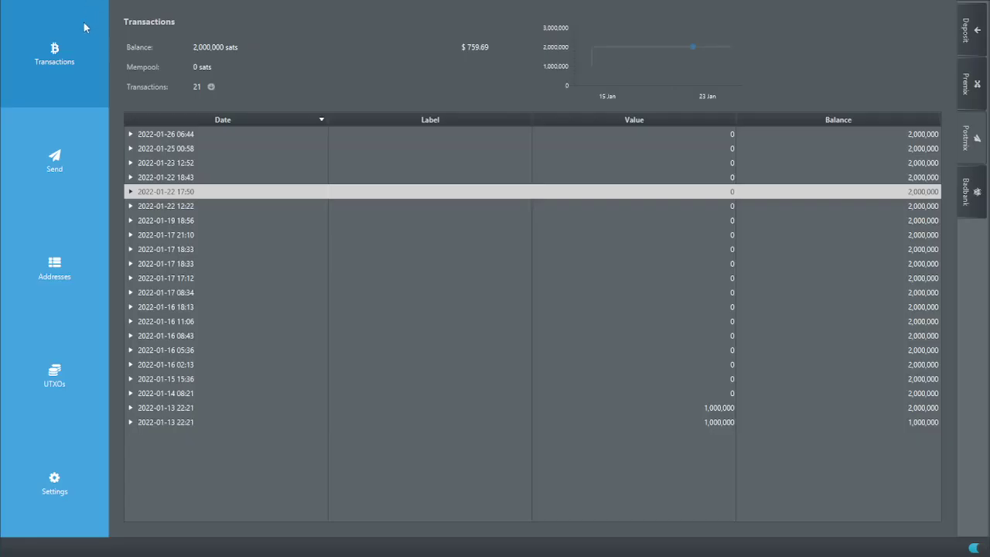
click(63, 380)
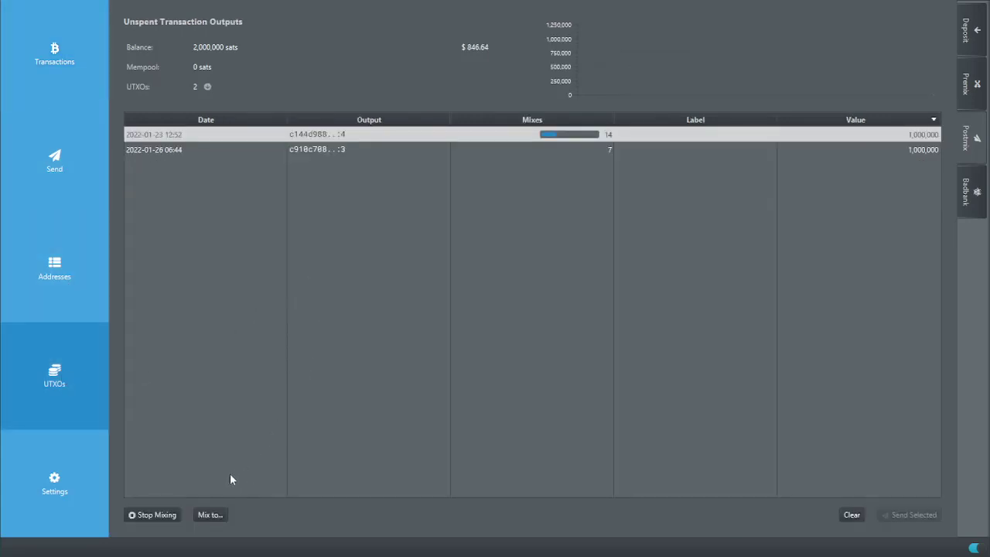
click(219, 519)
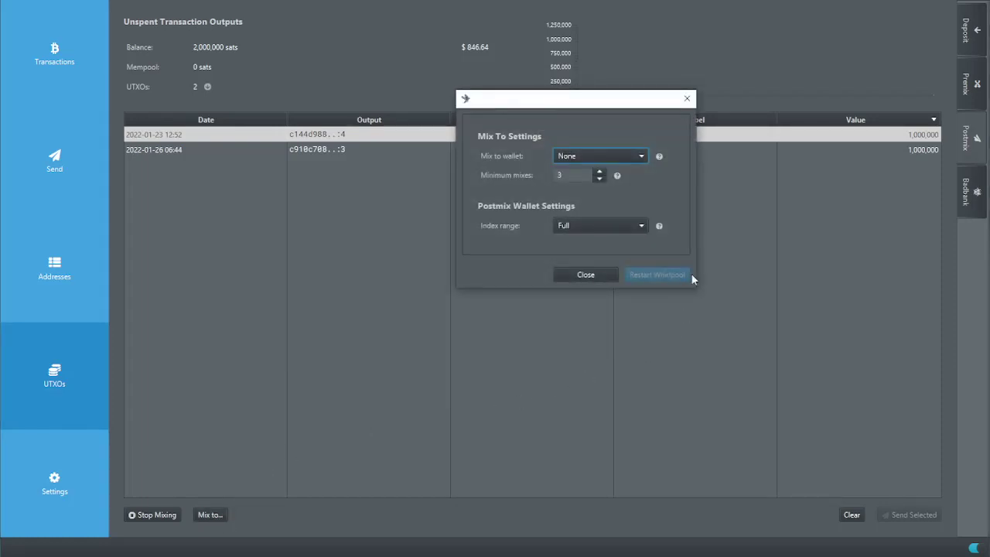
click(641, 153)
click(641, 152)
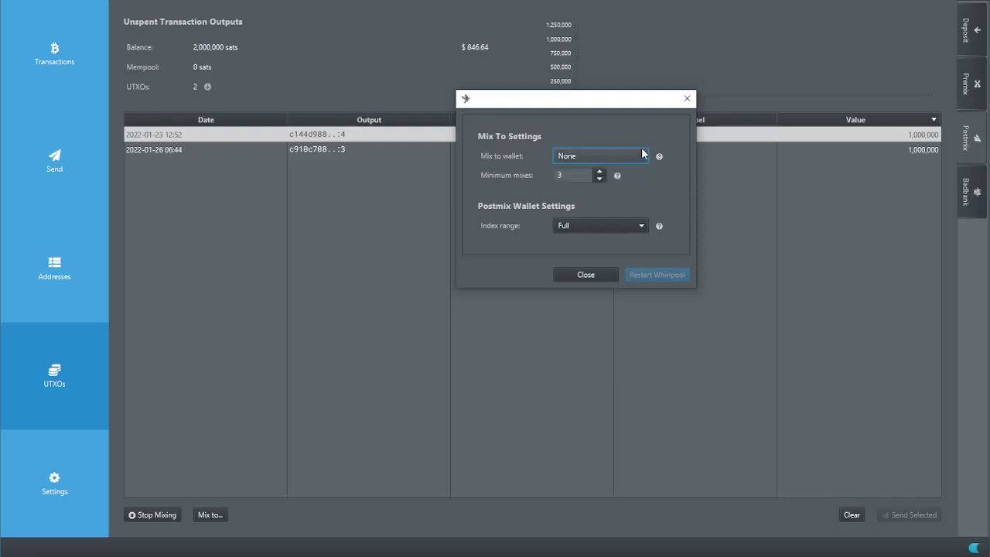
click(641, 157)
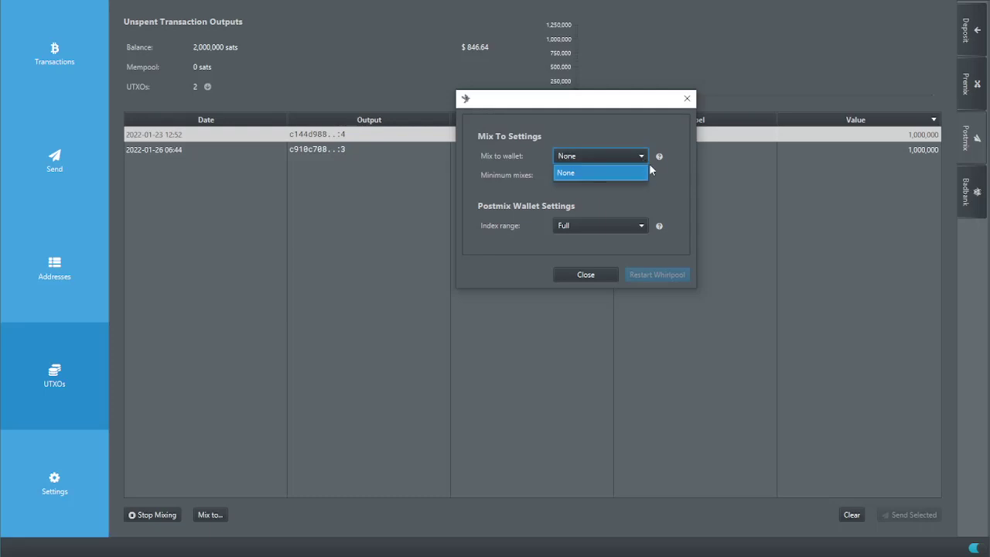
click(661, 176)
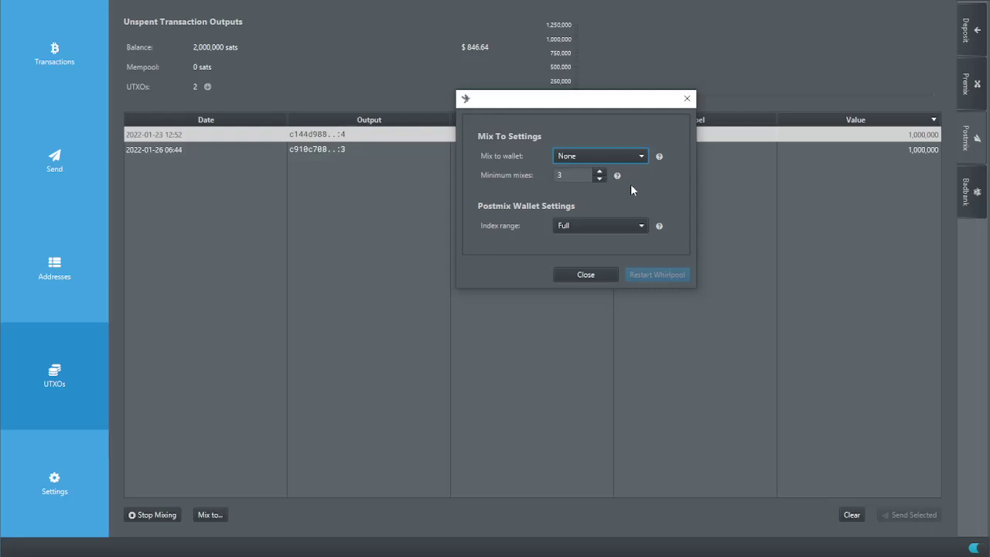
- Set the minimum mixes to 5 in the Mix To settings
click(600, 171)
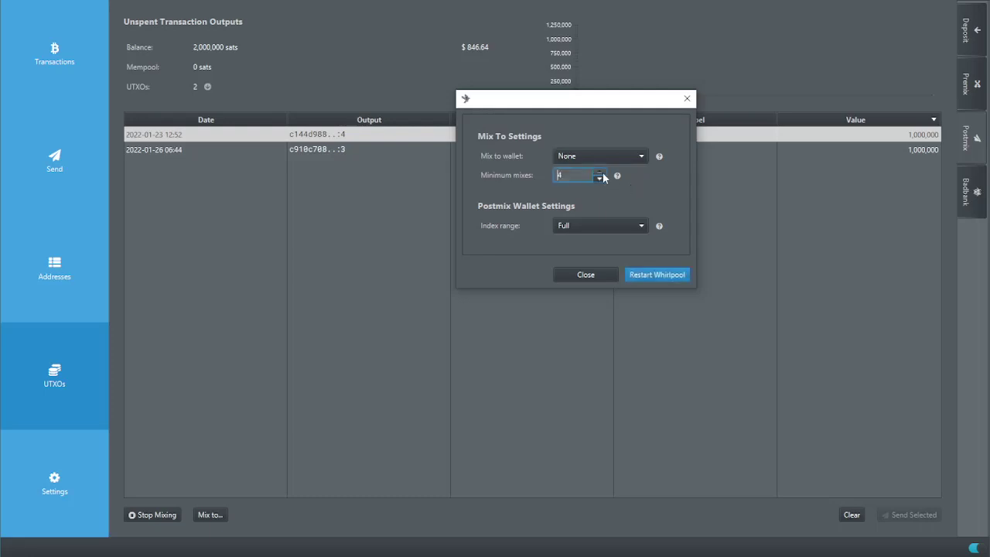
click(602, 172)
click(641, 158)
click(640, 154)
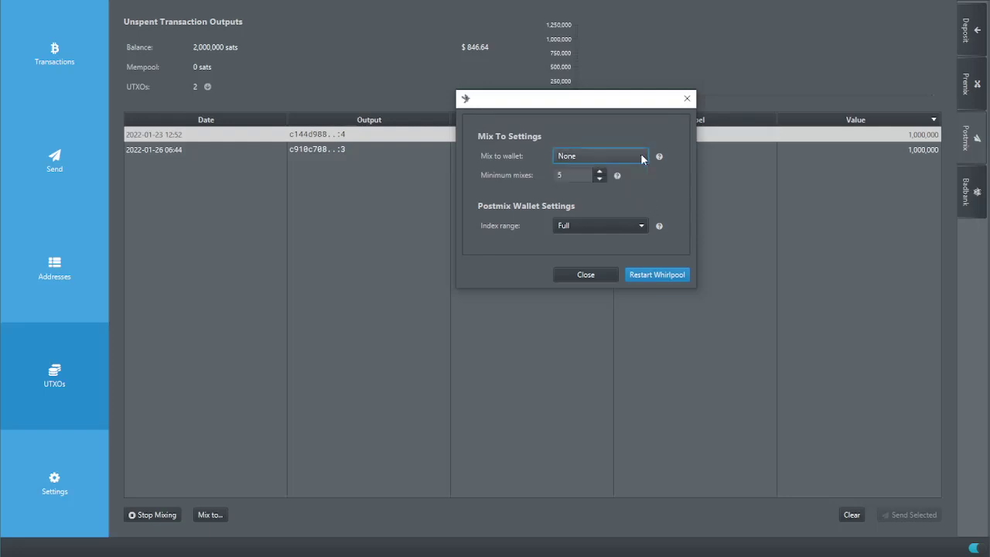
- Review the index range and mix-to wallet options, and close the Mix To settings without restarting Whirlpool
click(641, 224)
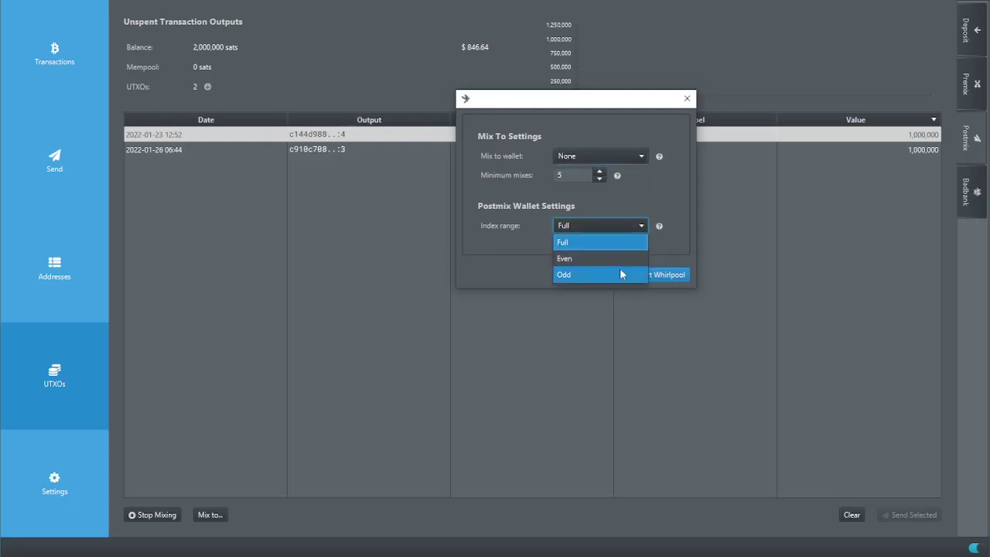
click(639, 227)
click(640, 227)
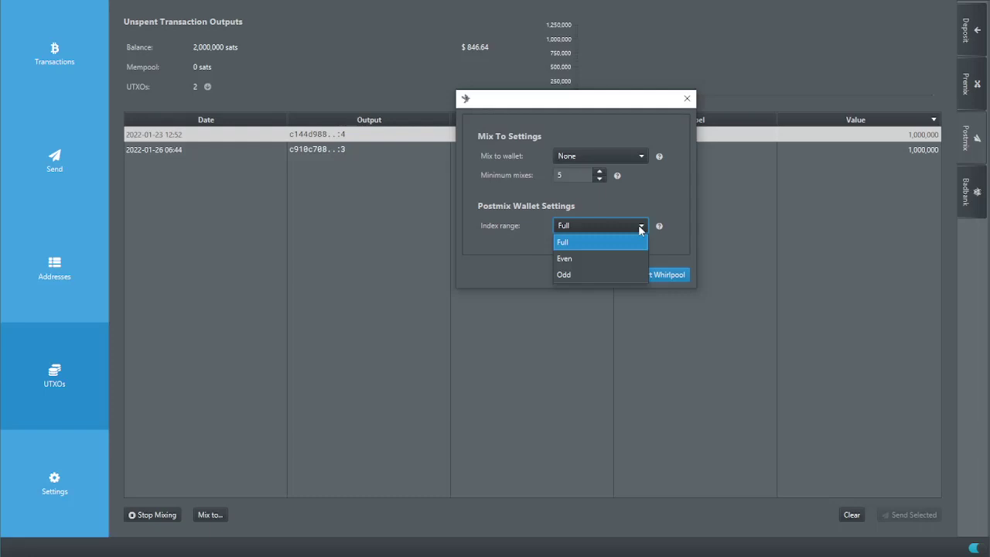
click(644, 156)
click(643, 156)
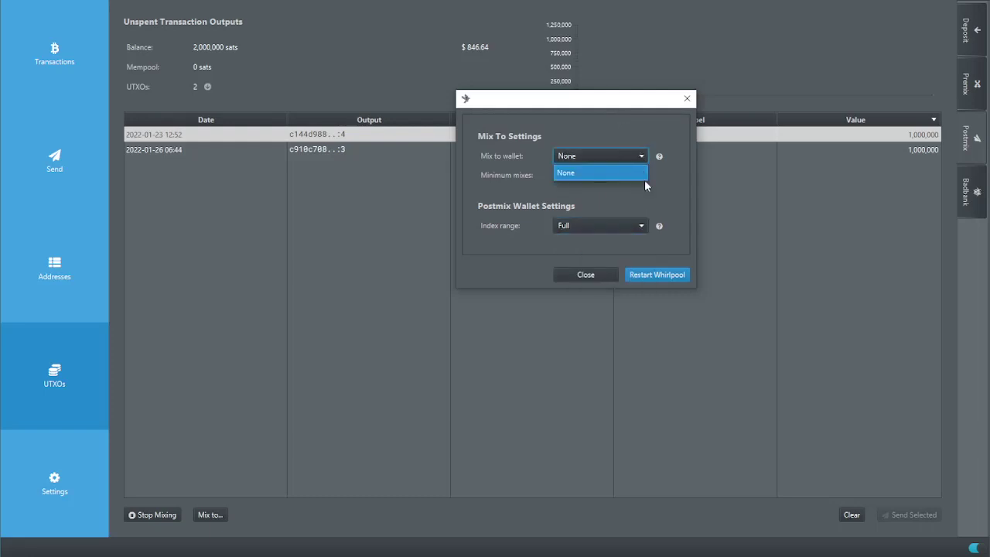
click(652, 191)
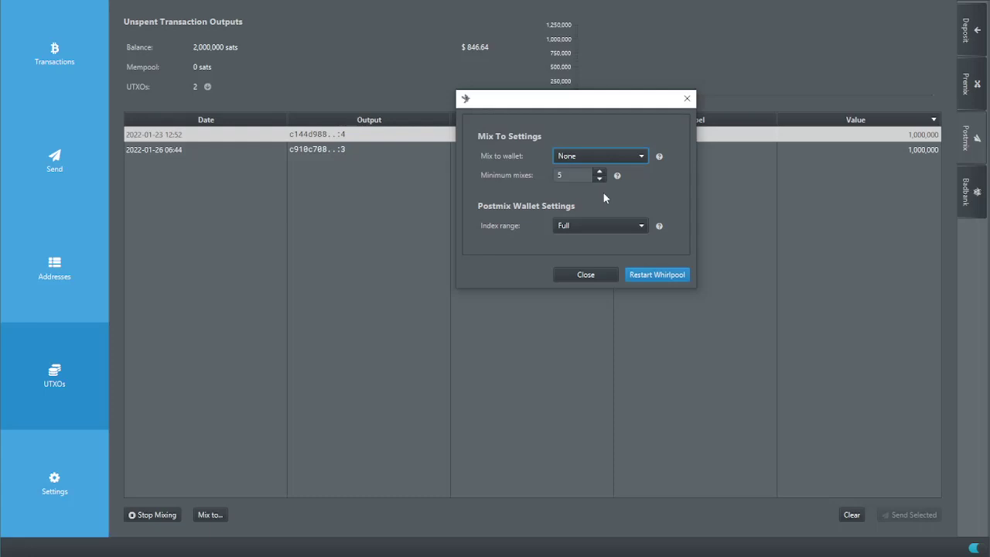
click(638, 232)
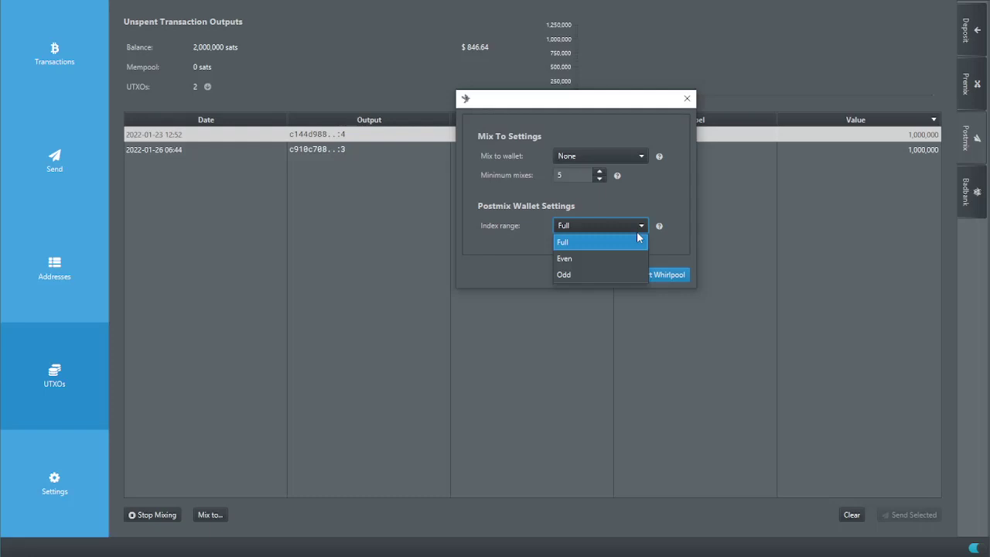
key(Escape)
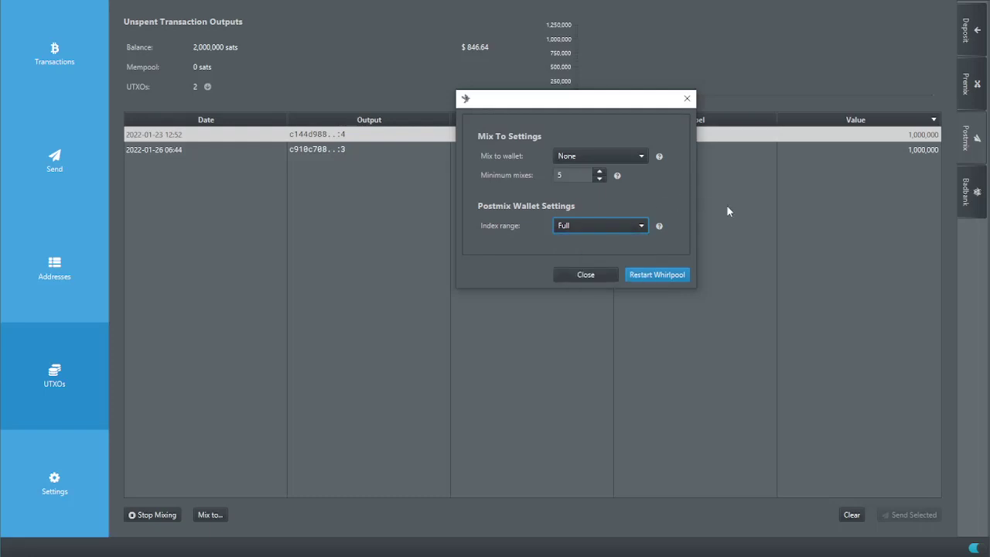
click(585, 275)
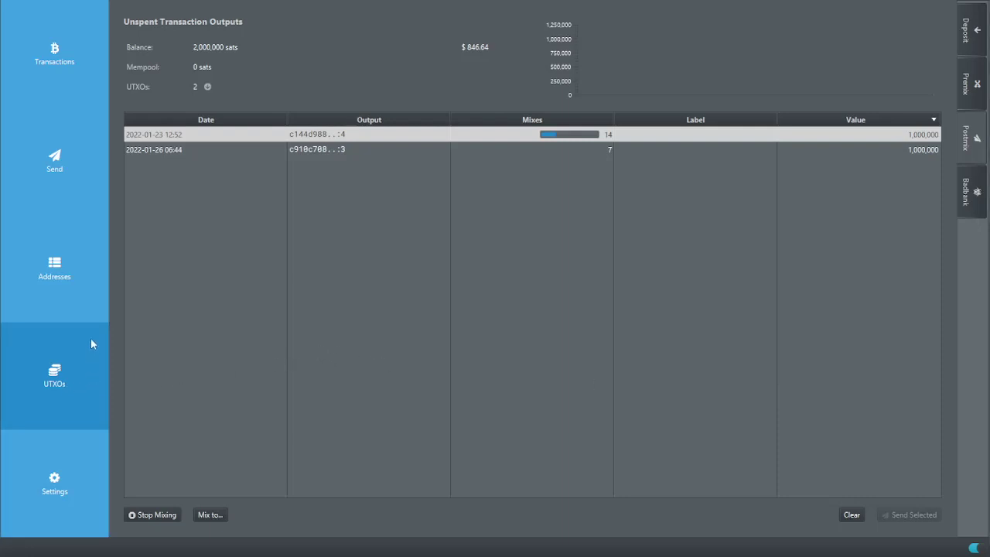
- Open the Postmix send form with the 14-mix UTXO selected, and clear that selection from the form
click(387, 134)
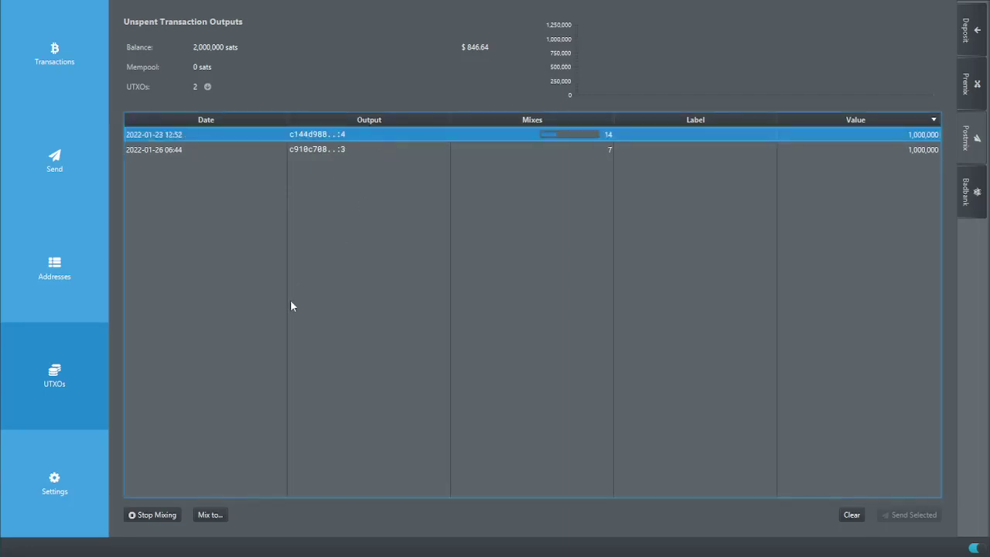
click(65, 170)
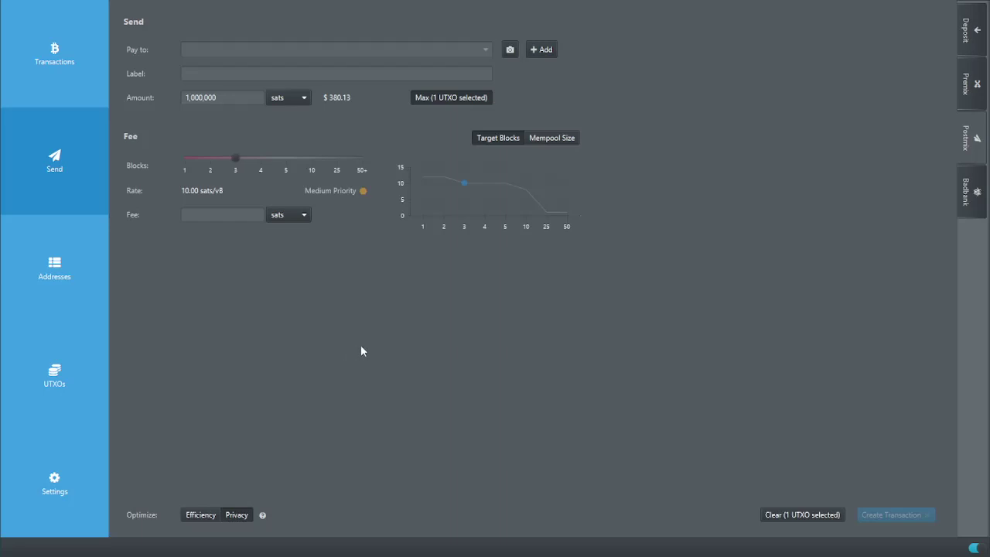
click(807, 514)
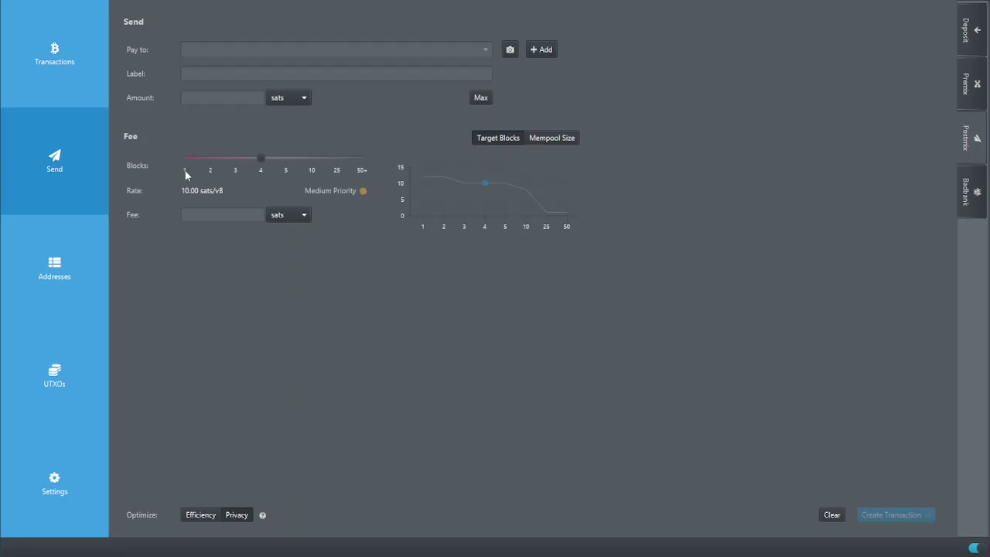
- Copy the current receive address of the Deposit wallet
click(971, 38)
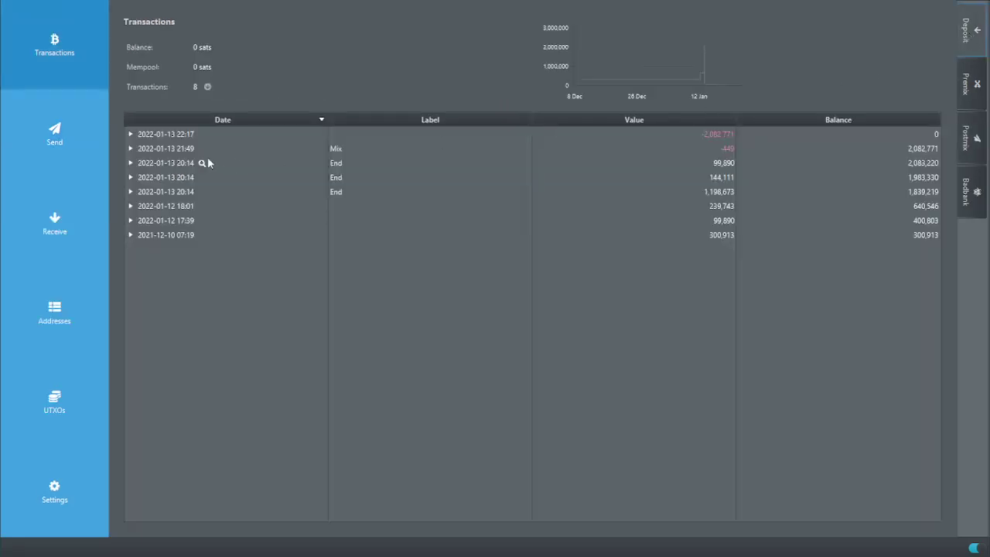
click(74, 201)
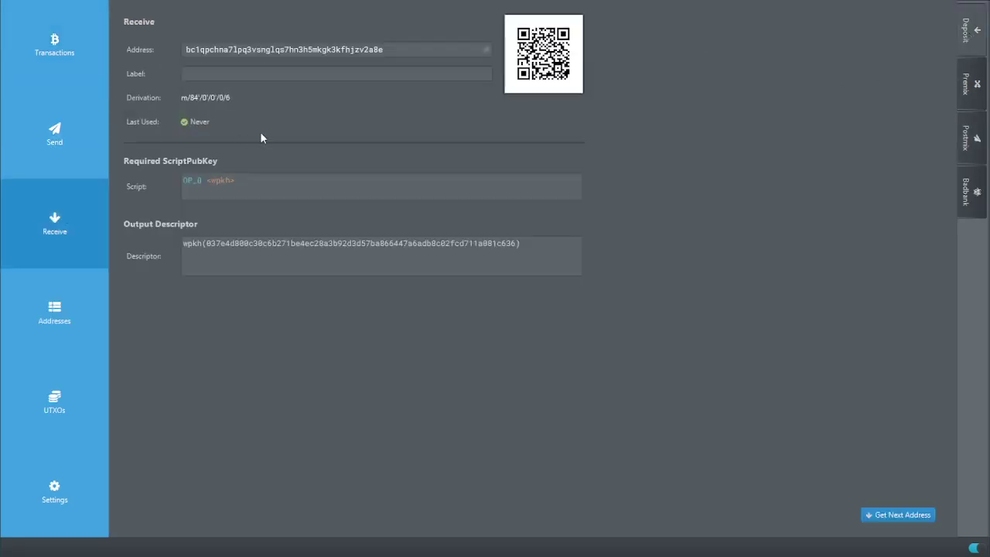
click(484, 50)
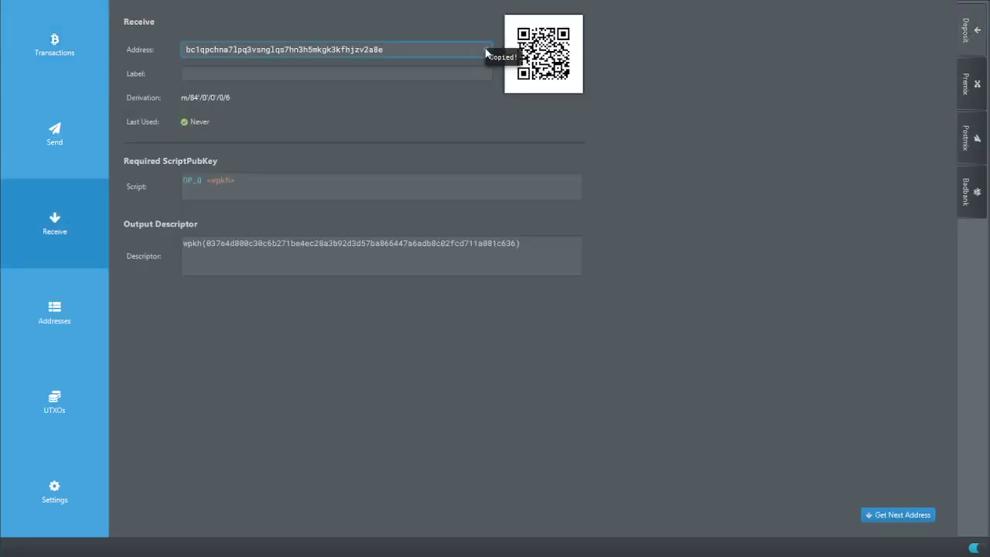
- Paste the copied deposit address as the recipient in the Postmix send form
click(966, 139)
click(218, 56)
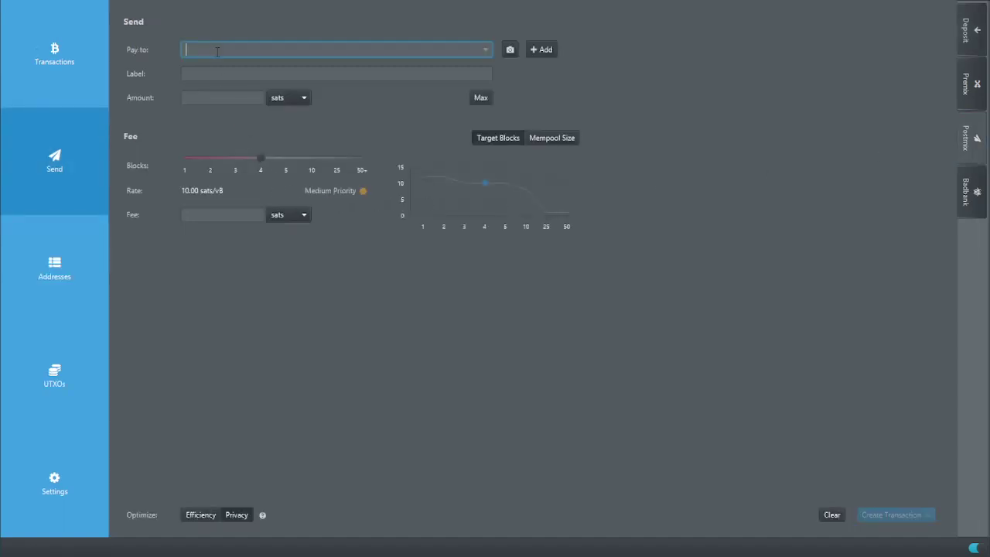
right_click(227, 62)
click(255, 127)
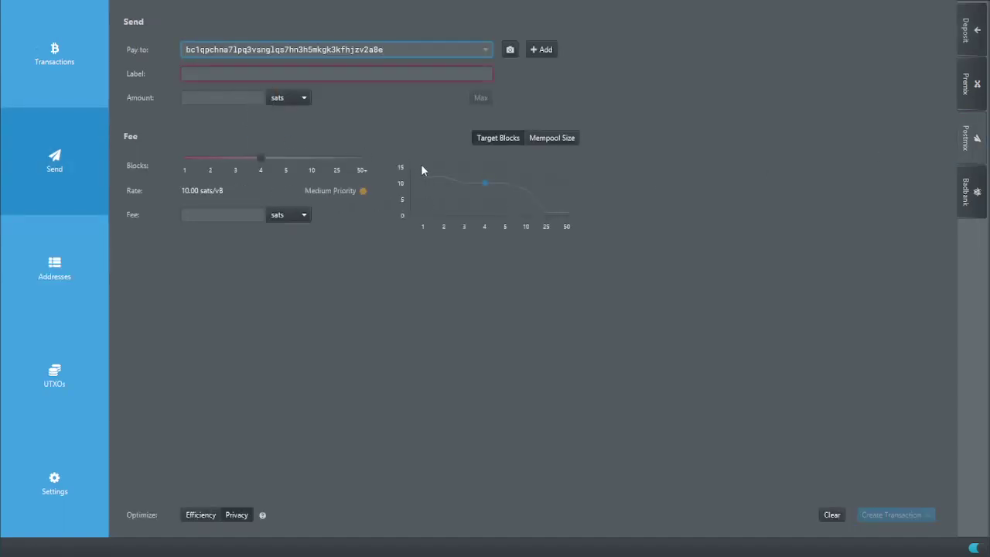
- Label the payment "Tetst spend"
click(357, 75)
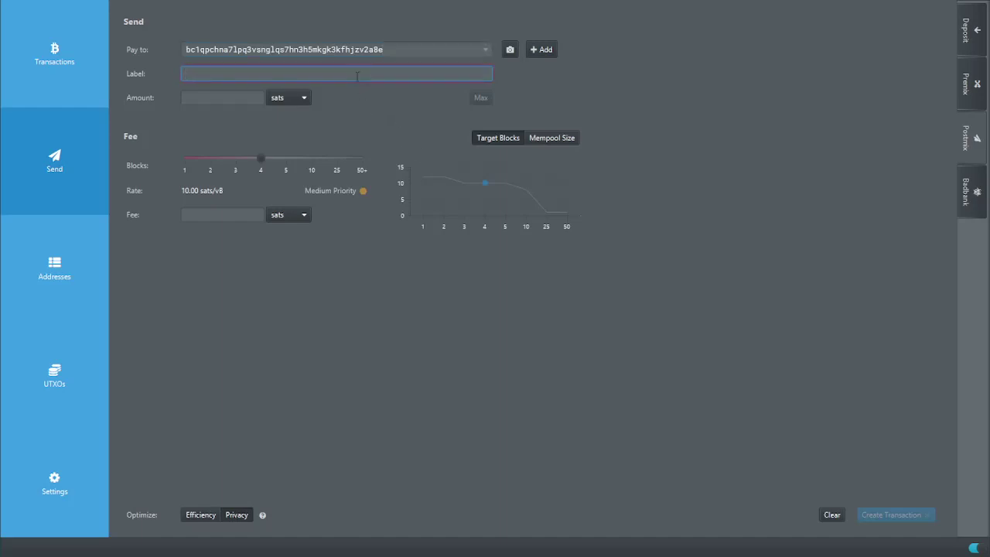
text(Tetst spend)
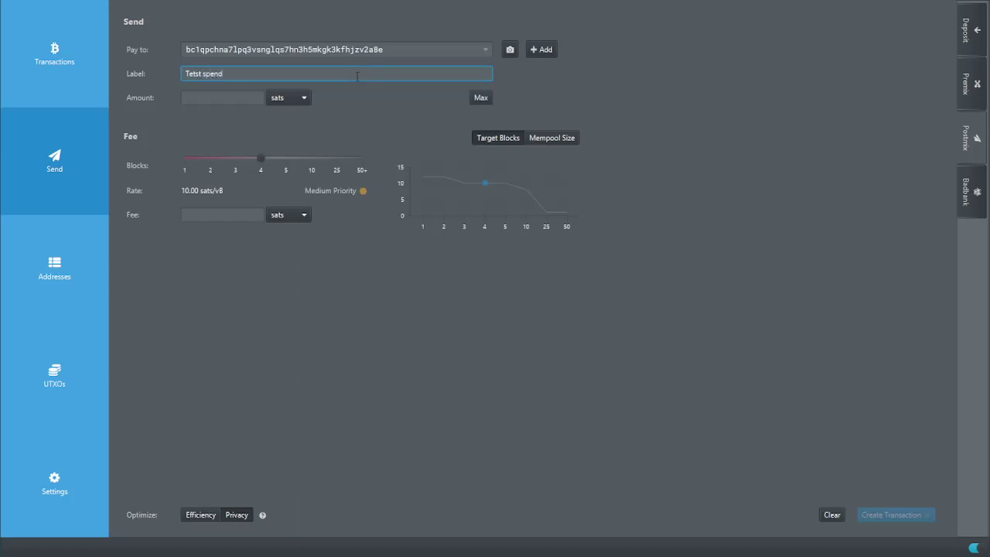
click(369, 112)
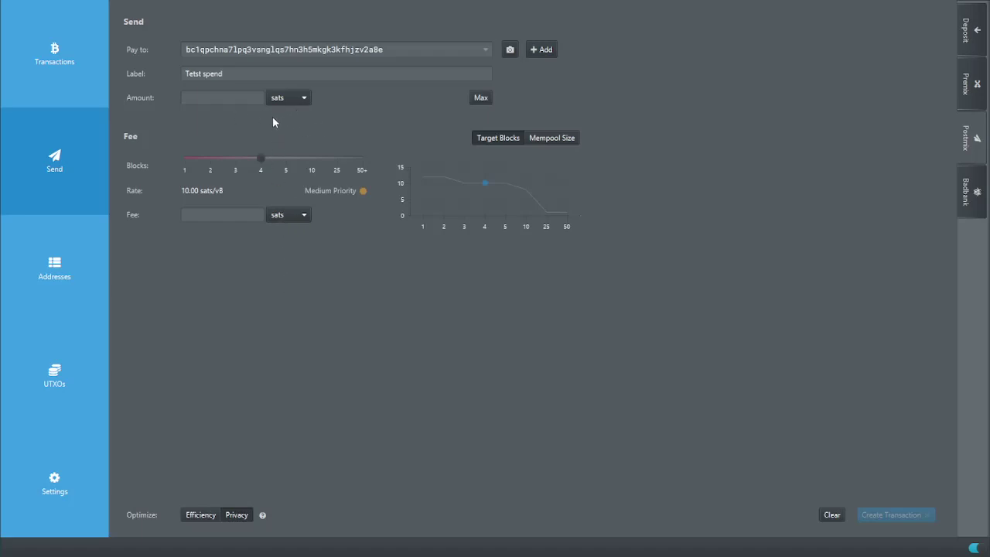
- Choose Privacy as the transaction's optimization and view the explanation of the optimize options
click(228, 99)
click(234, 515)
mouse_move(261, 519)
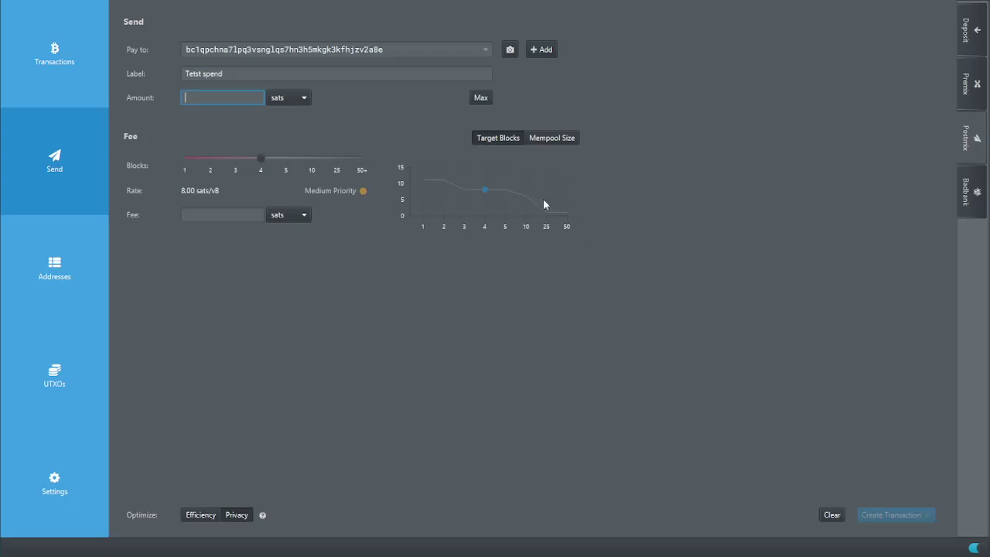
click(195, 73)
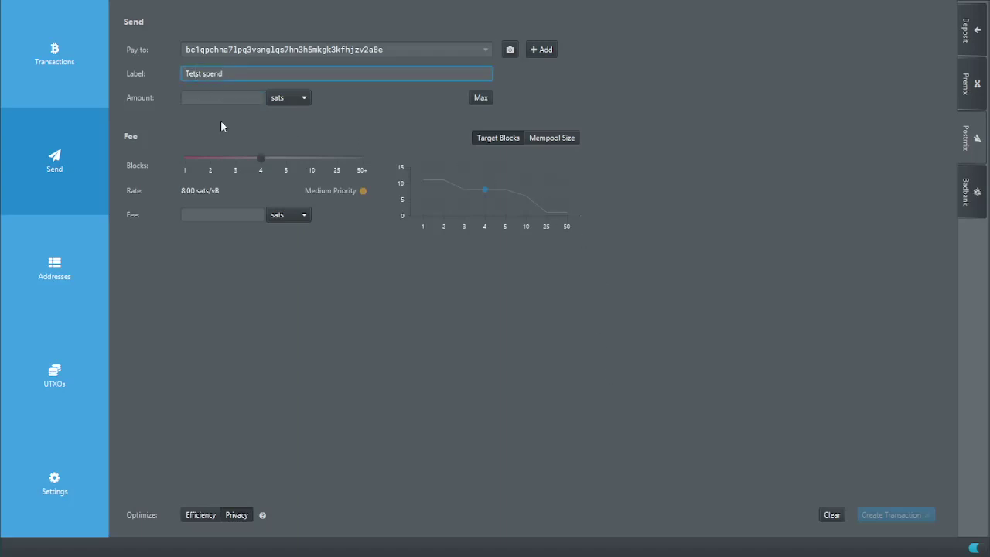
- Correct the payment label to "Test spend" and enter an amount of 600,000 sats
key(BackSpace)
click(201, 121)
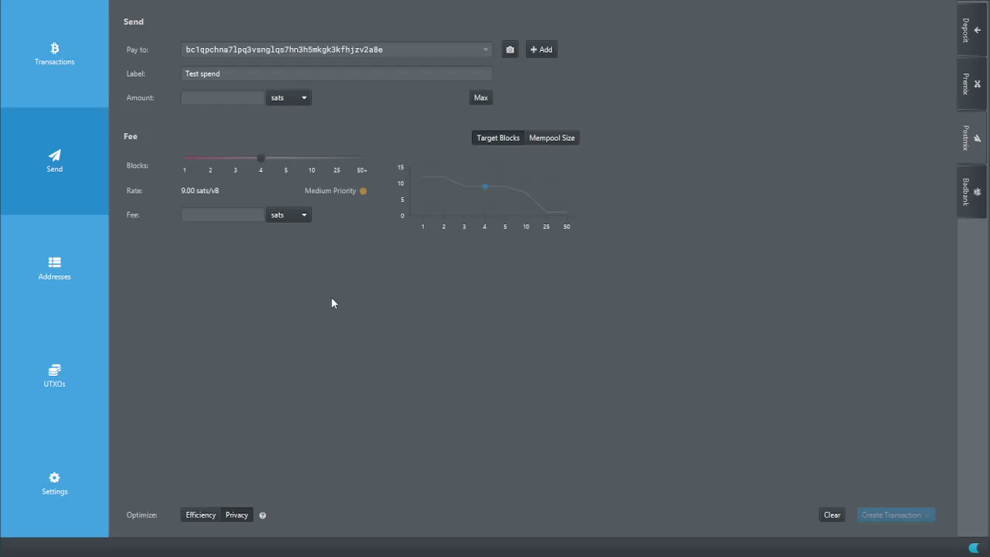
click(244, 99)
text(600,000)
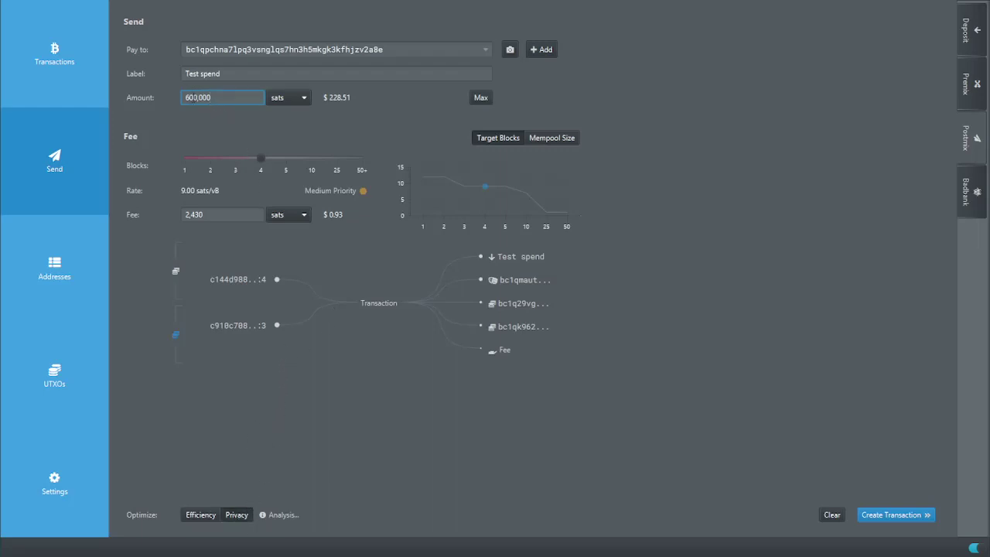
- Try an amount of 500,000 sats for the test spend, and settle on 100,000 sats
key(Home)
key(Delete)
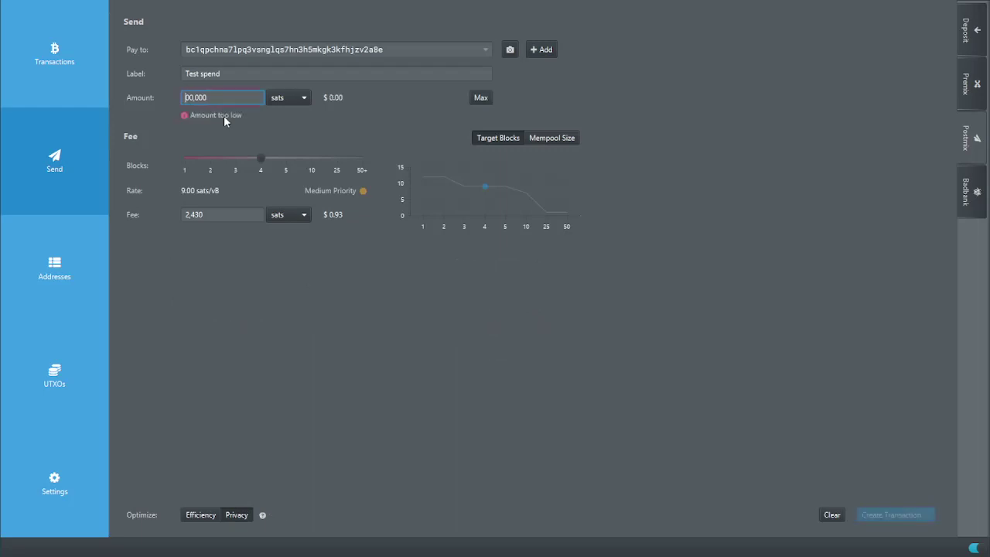
text(5)
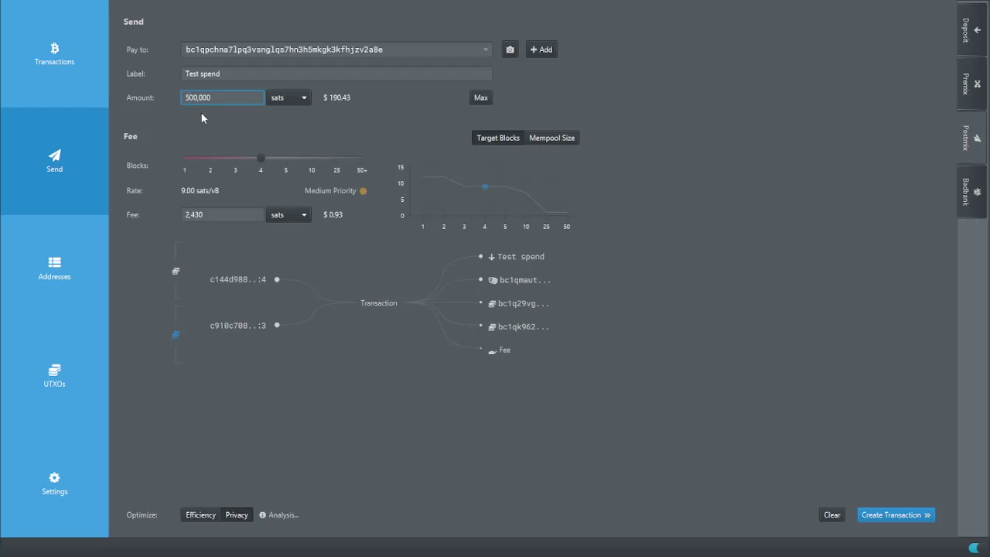
key(BackSpace)
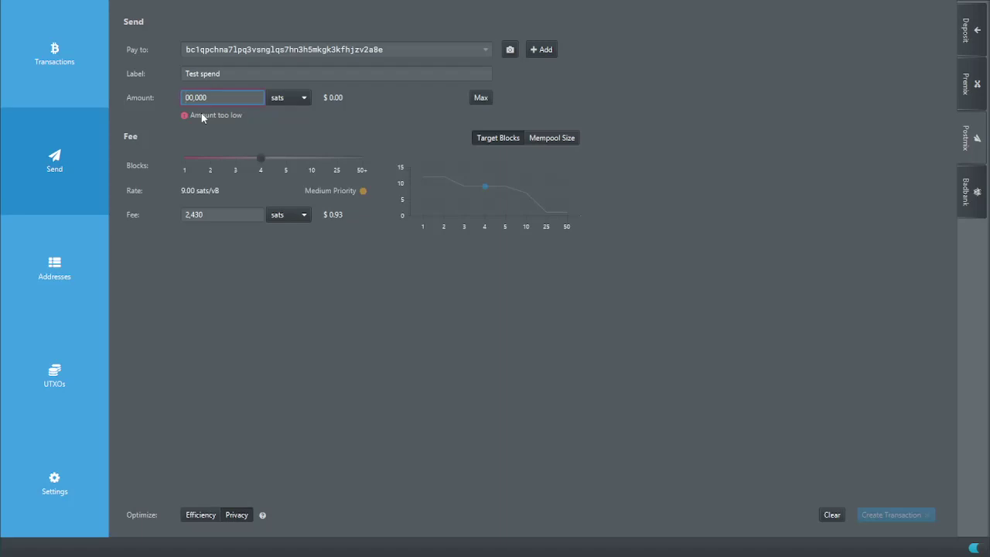
text(1)
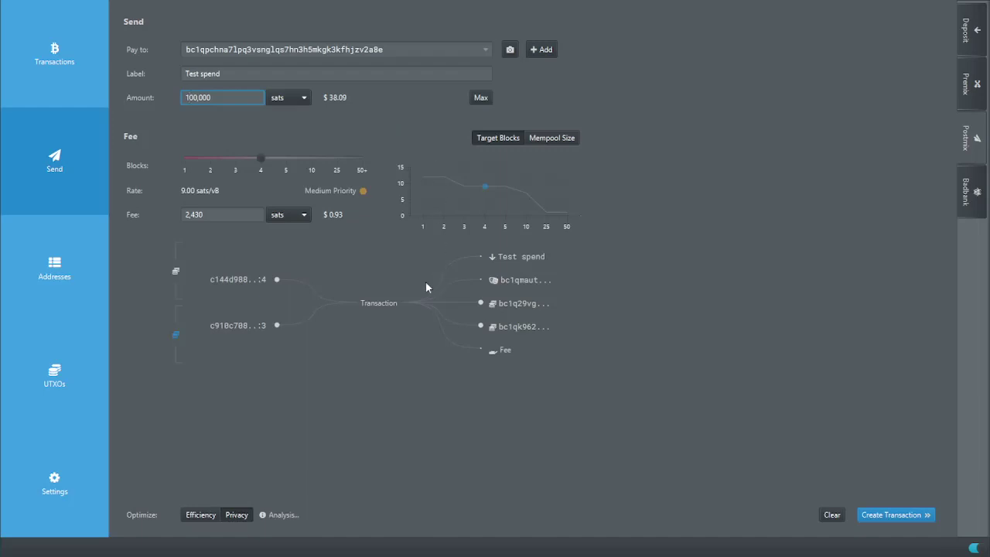
- Examine the inputs and outputs in the transaction diagram, including the test spend, the fake mix output and both change outputs
mouse_move(237, 277)
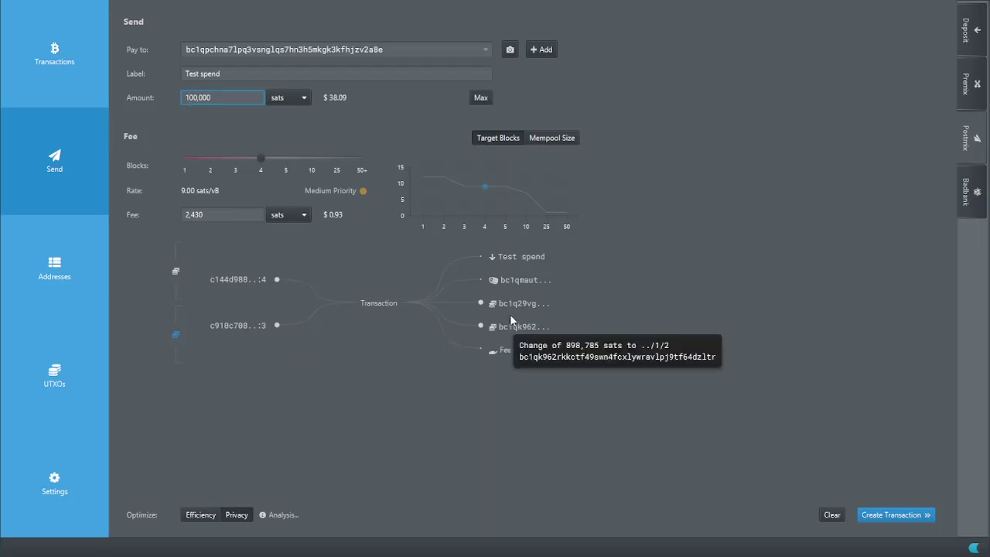
mouse_move(517, 257)
mouse_move(517, 282)
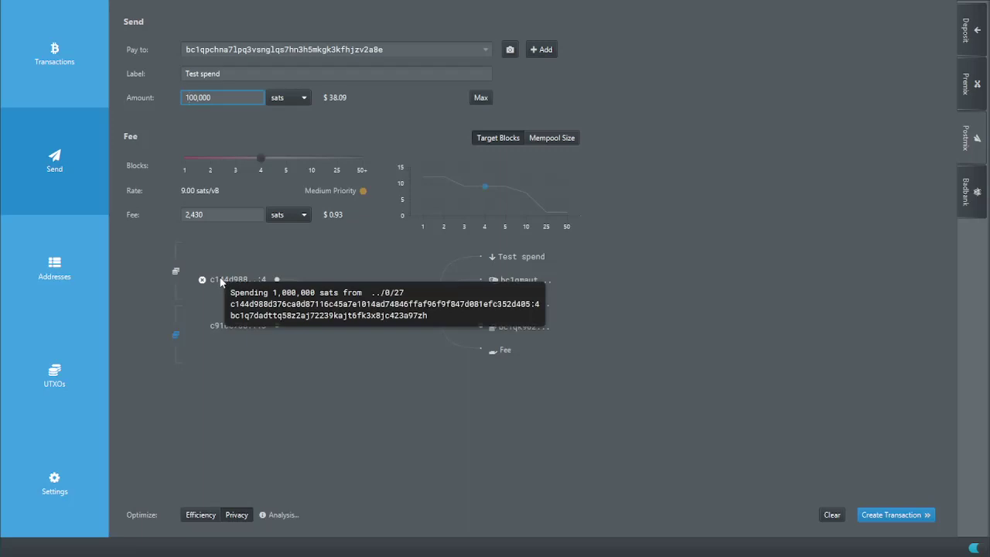
mouse_move(222, 325)
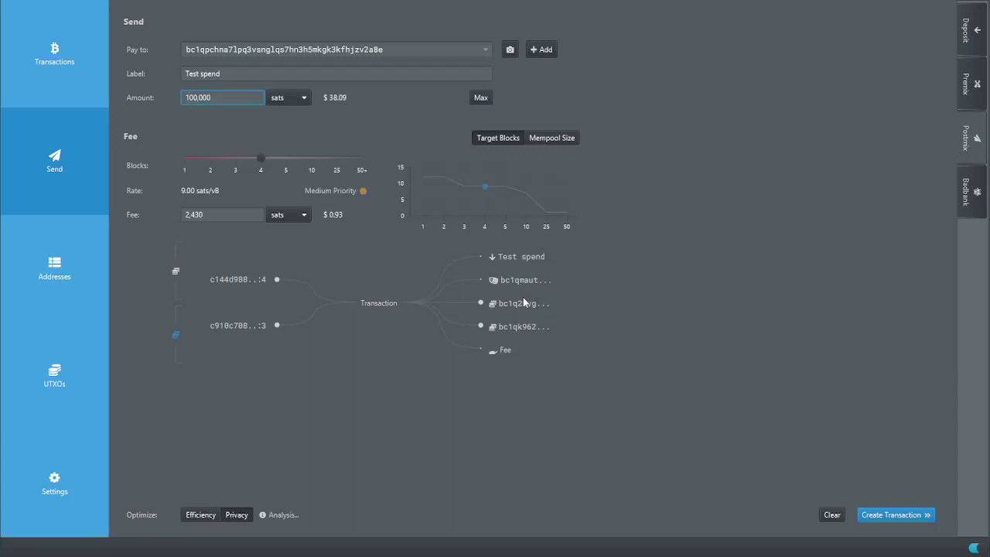
mouse_move(524, 304)
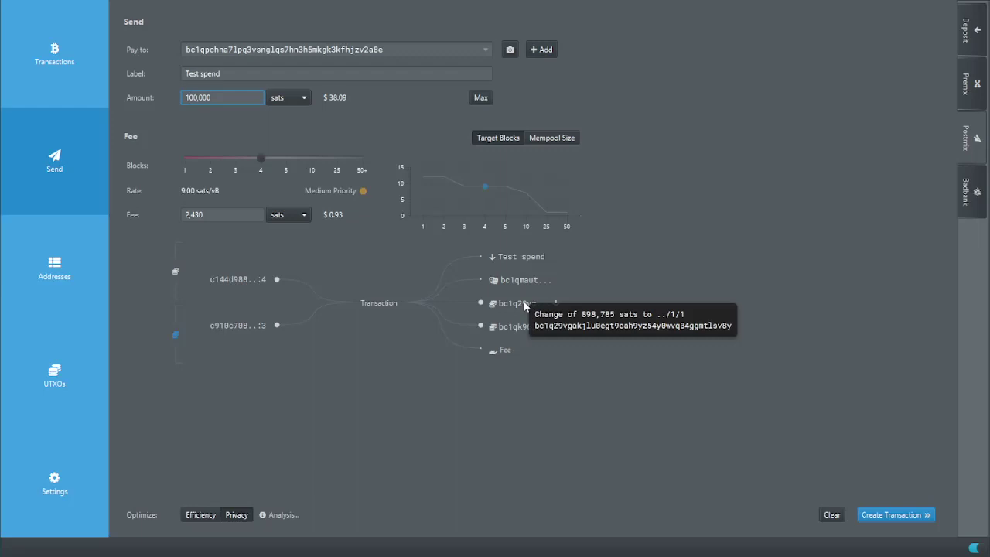
mouse_move(526, 328)
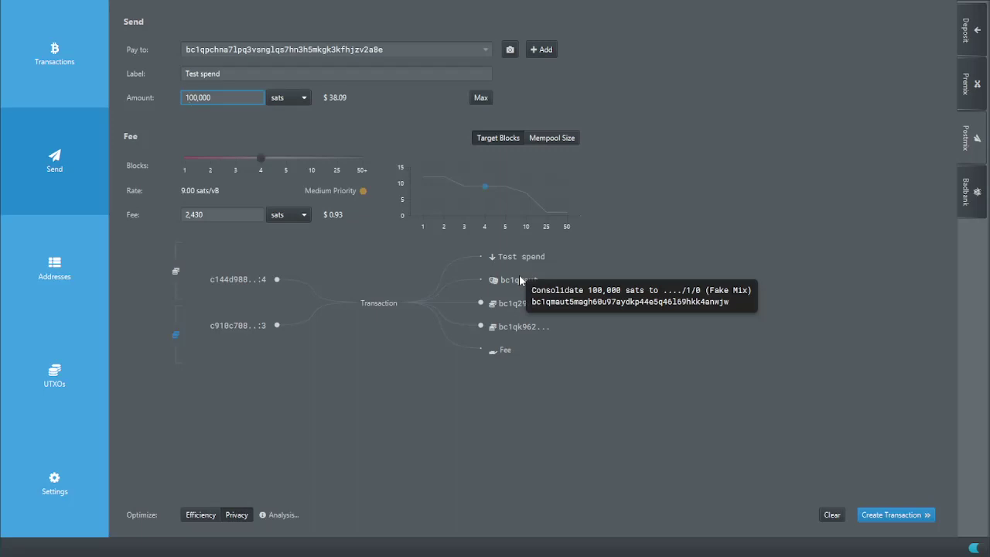
- Set the fee target to 25 blocks, comparing its fee with that of the 50+ blocks target
drag(264, 162, 337, 163)
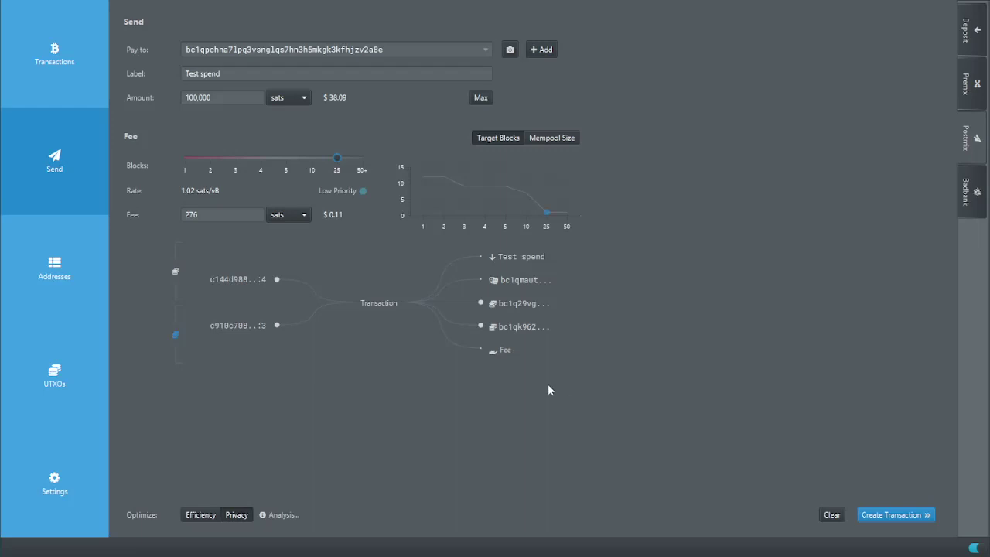
mouse_move(506, 353)
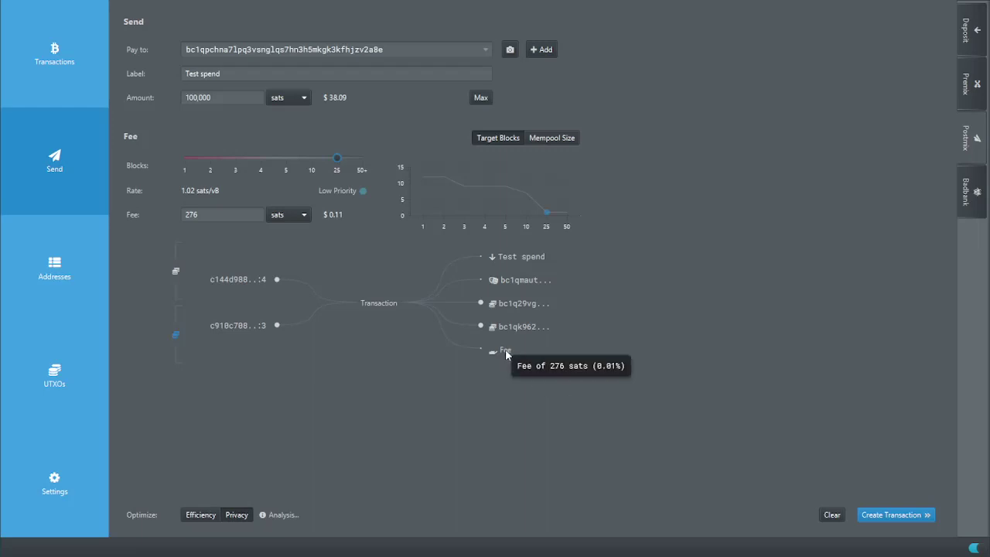
mouse_move(505, 333)
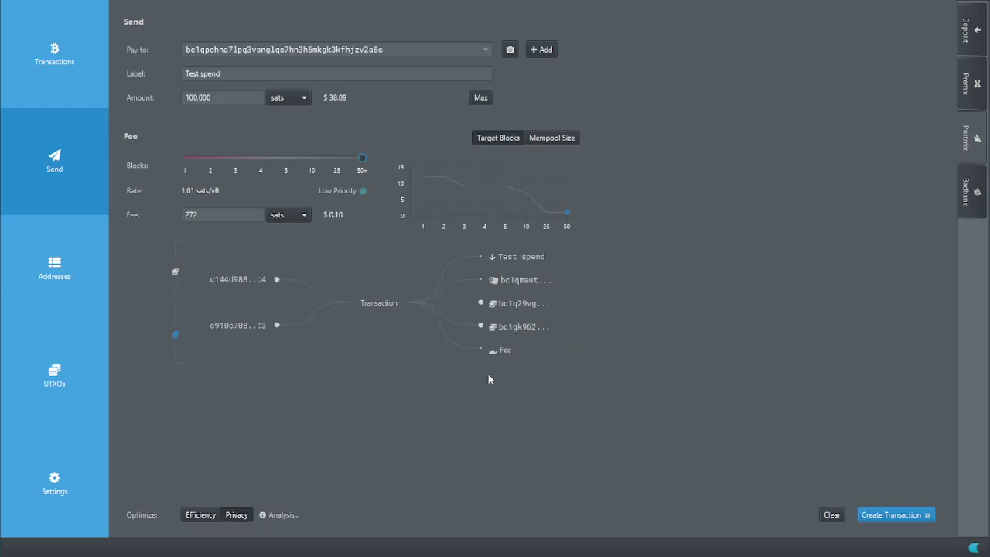
drag(364, 160, 338, 161)
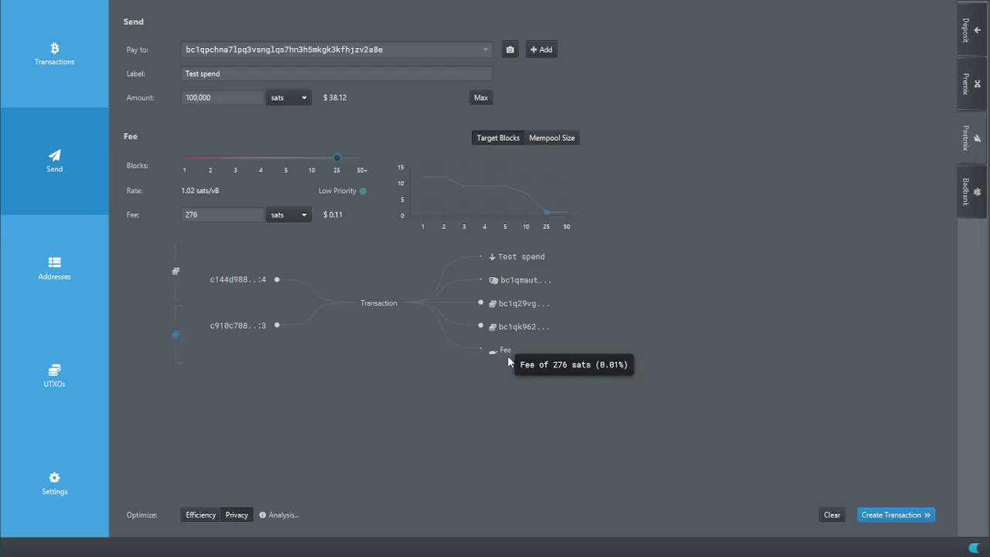
- Create the test spend transaction, check its overview, and finalize it for signing
click(895, 514)
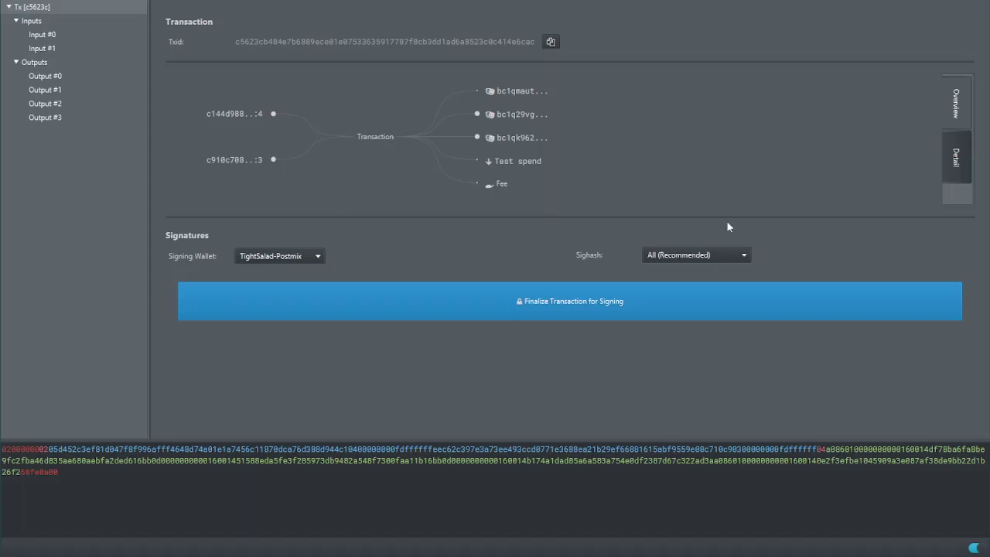
click(955, 158)
click(956, 104)
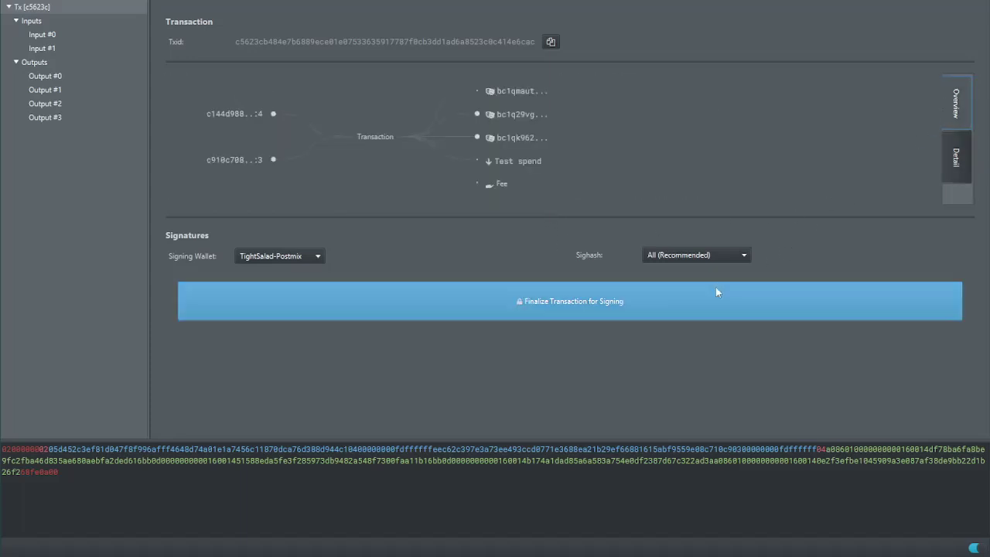
click(687, 297)
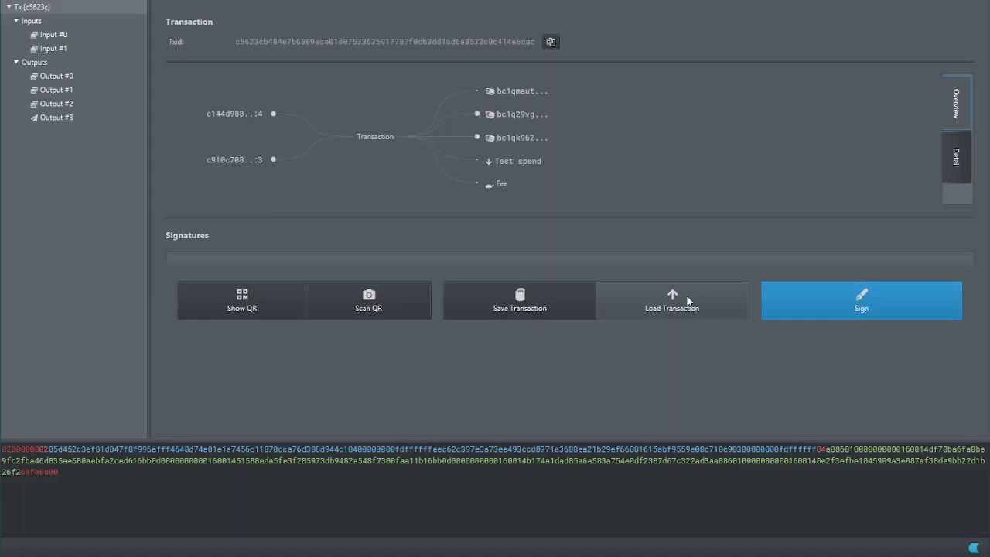
- Sign the finalized test spend transaction and broadcast it
click(846, 309)
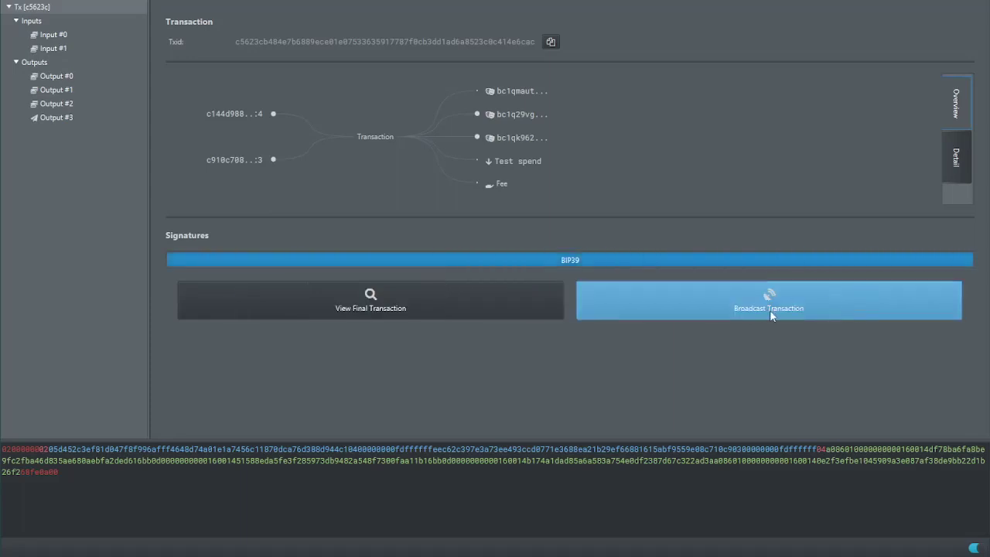
click(770, 306)
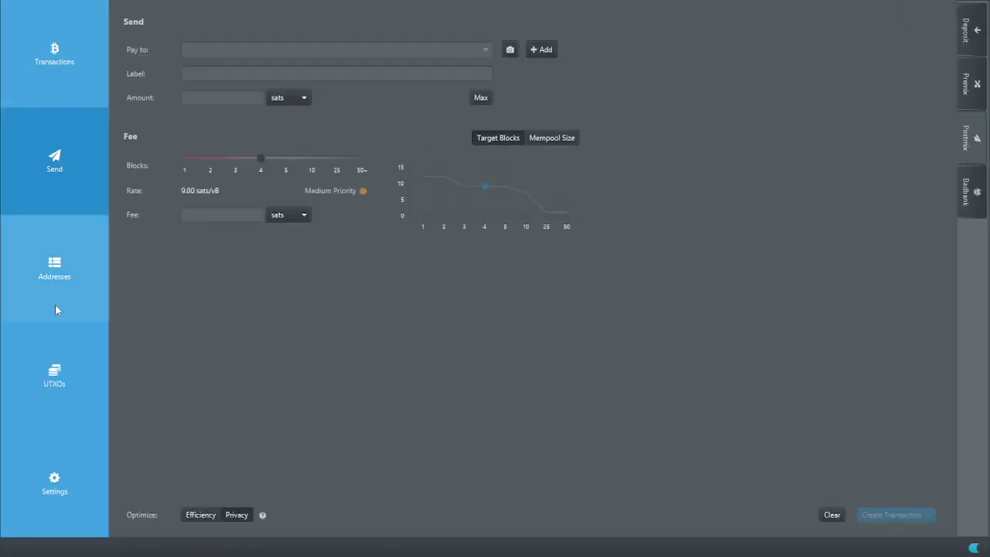
- Examine the Postmix wallet's UTXOs, highlighting the two larger "Test spend (change)" outputs together and then only the second one
click(54, 375)
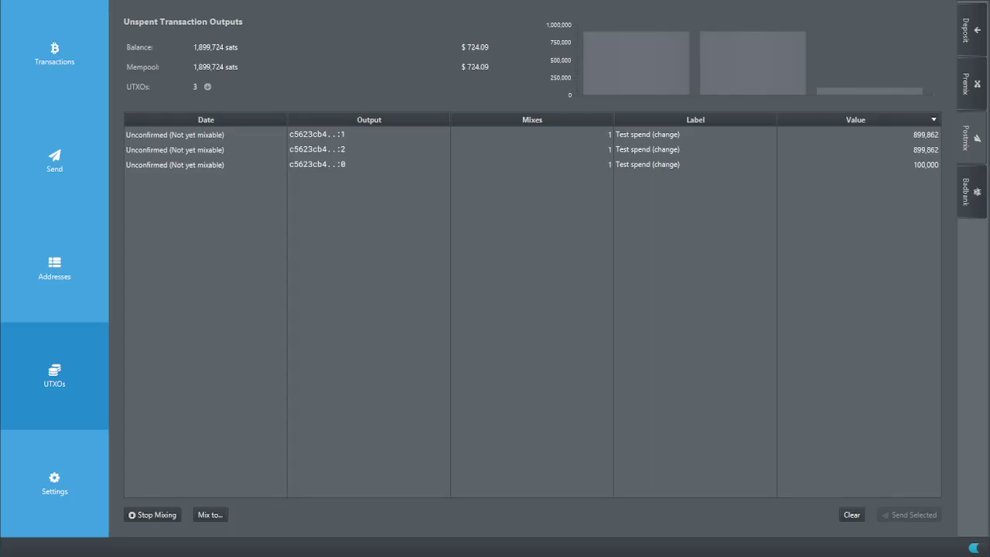
click(643, 135)
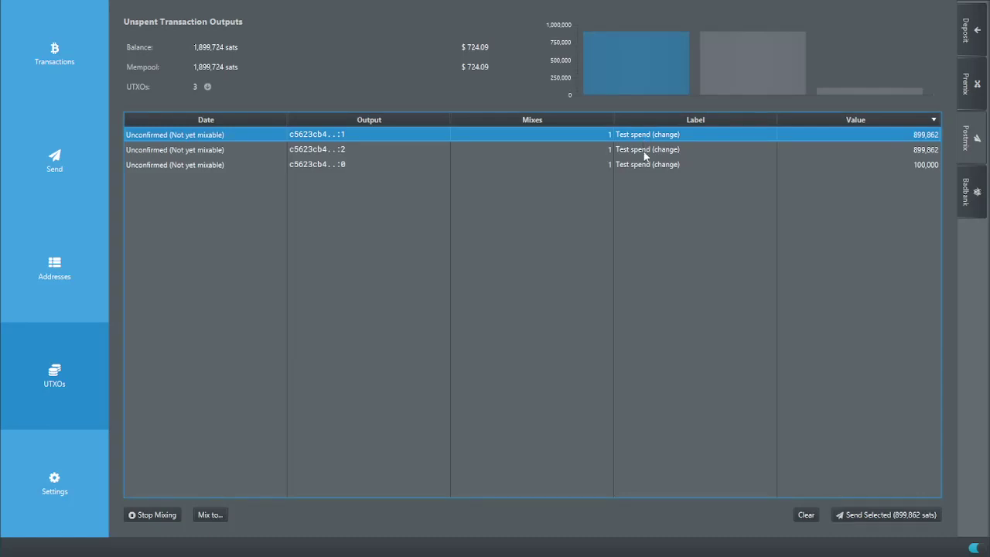
ctrl+click(645, 152)
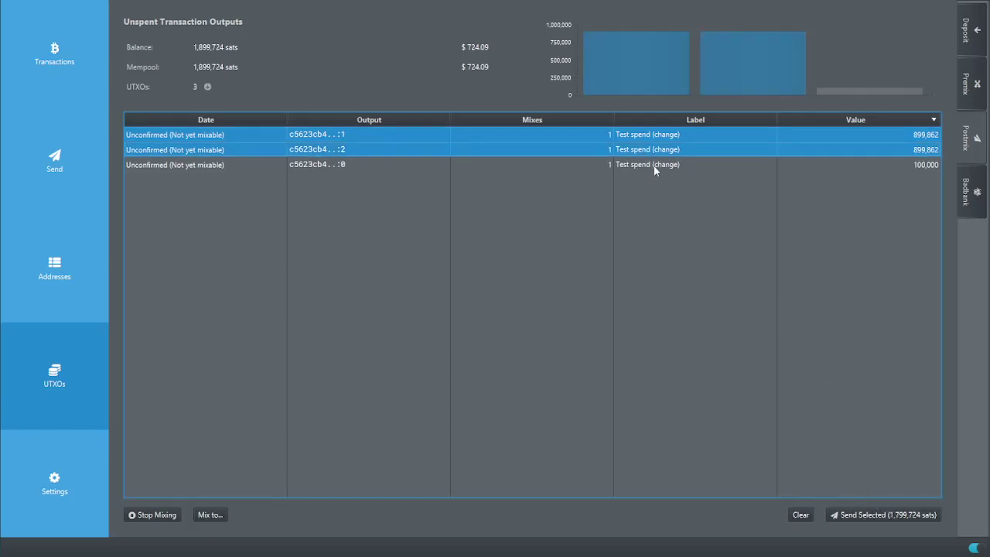
click(654, 151)
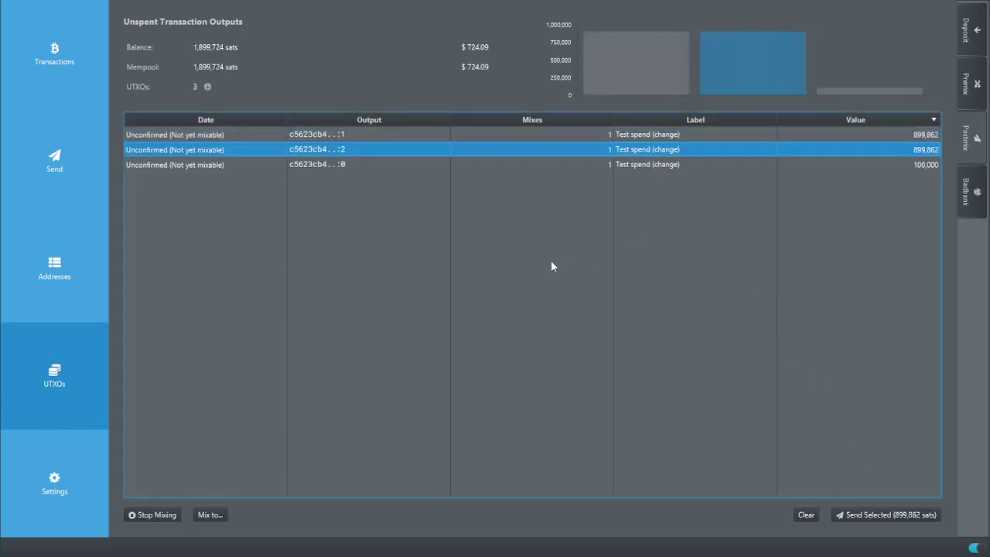